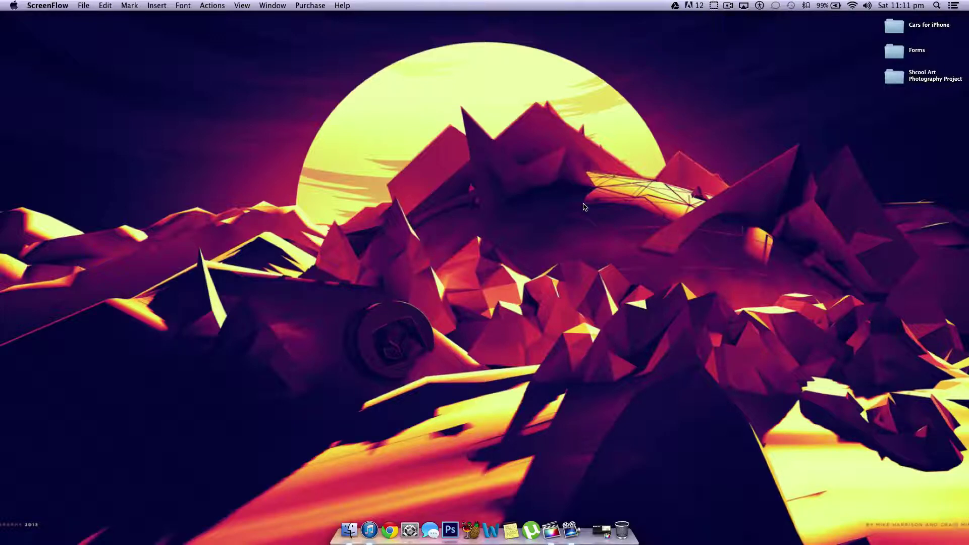
Launch Final Cut Pro from the Dock.
click(551, 530)
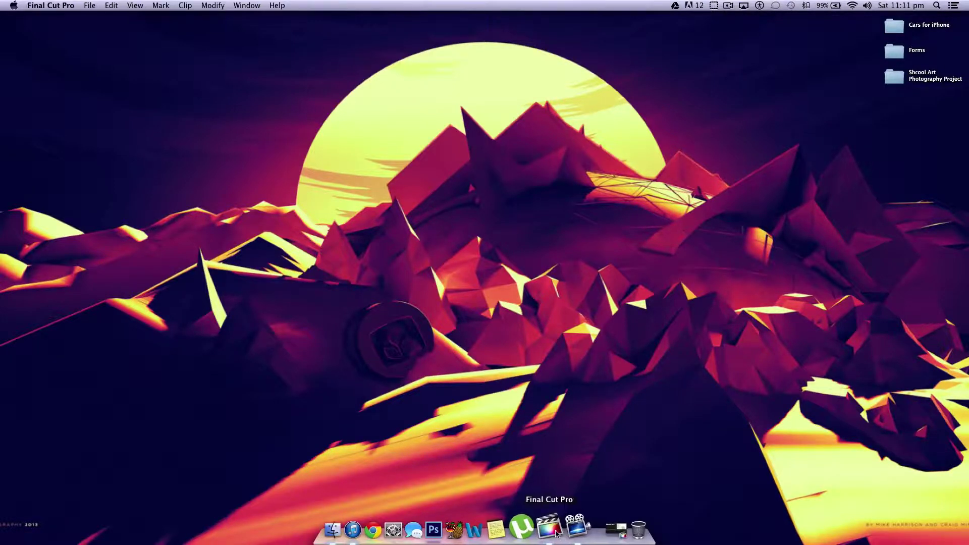
Show the About Final Cut Pro window to confirm version 10.0.9 is installed.
click(37, 5)
click(54, 18)
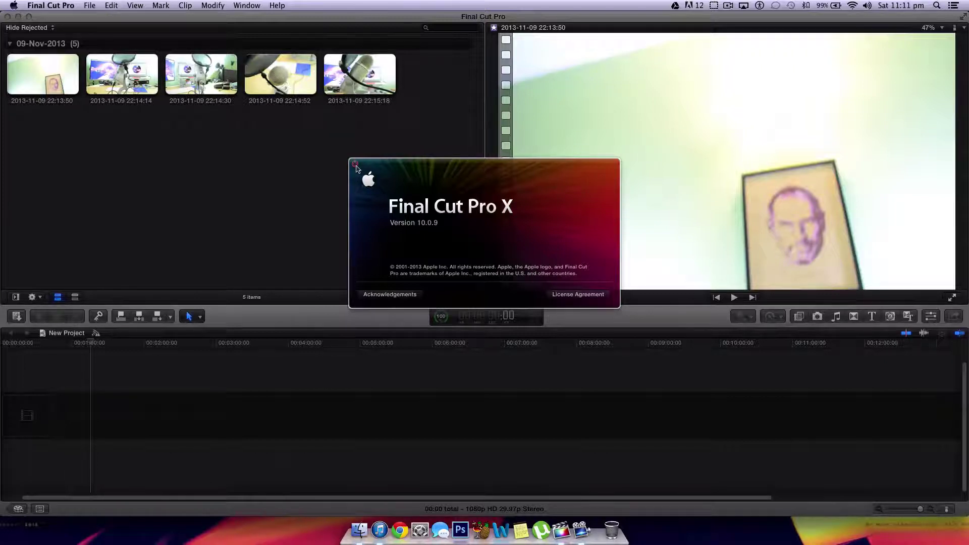
Close the About window to return to the 09-Nov-2013 event's five clips.
click(355, 164)
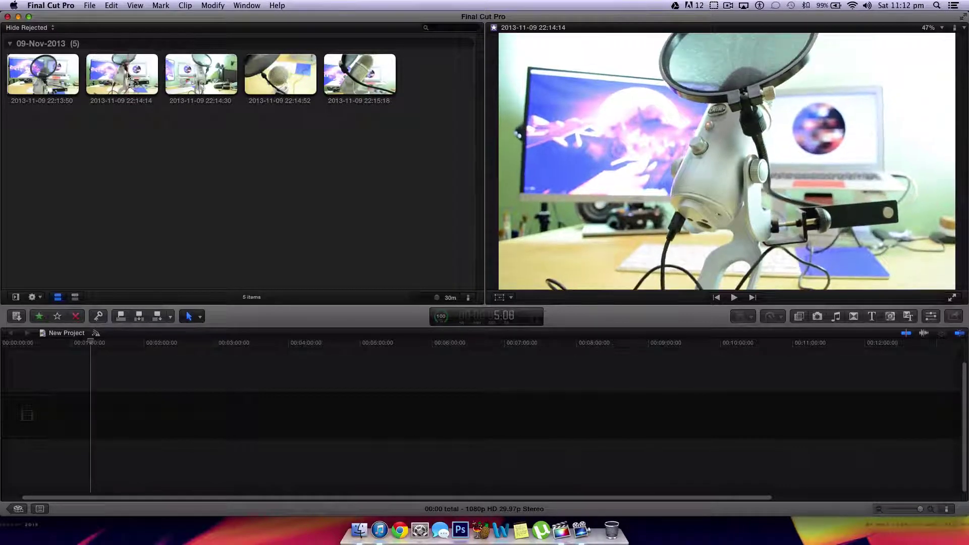
drag(132, 76, 50, 424)
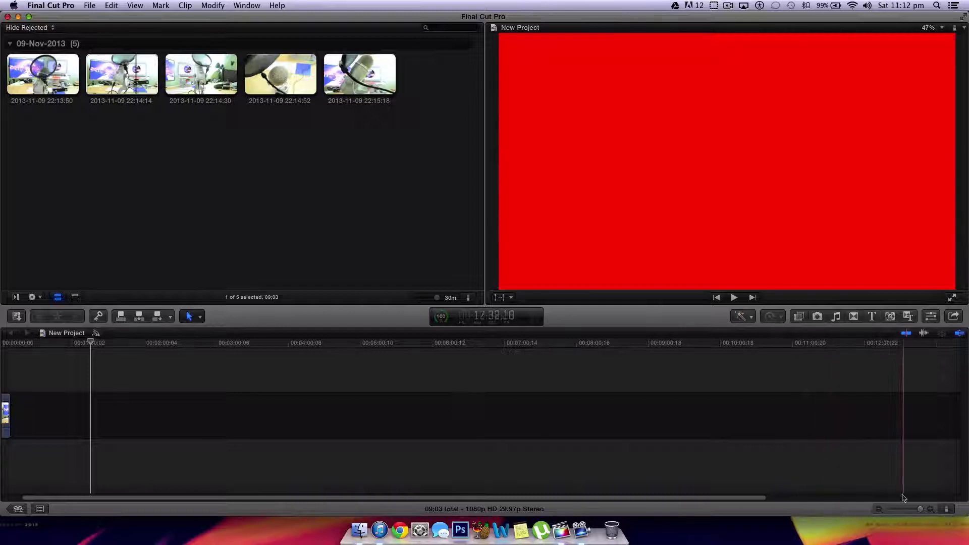
click(903, 454)
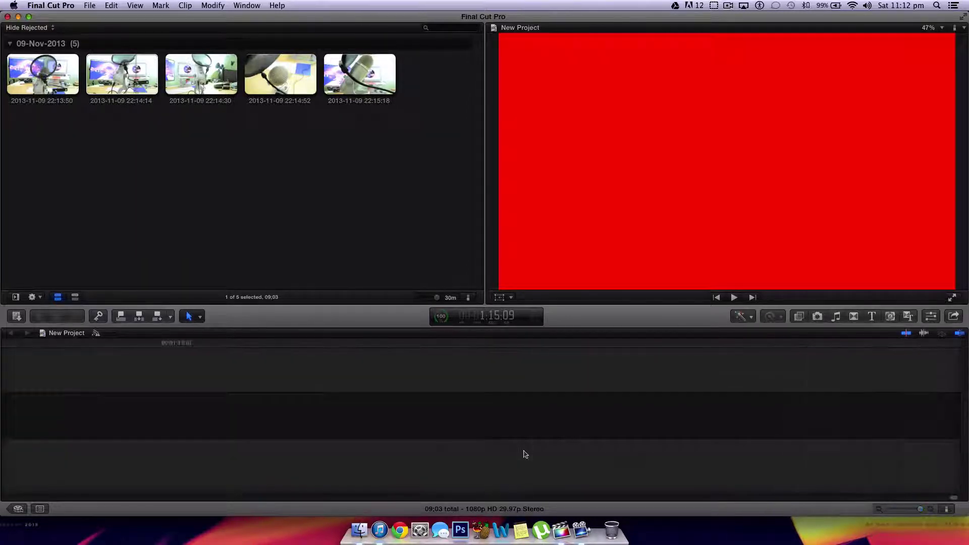
scroll(525, 454, left, 5)
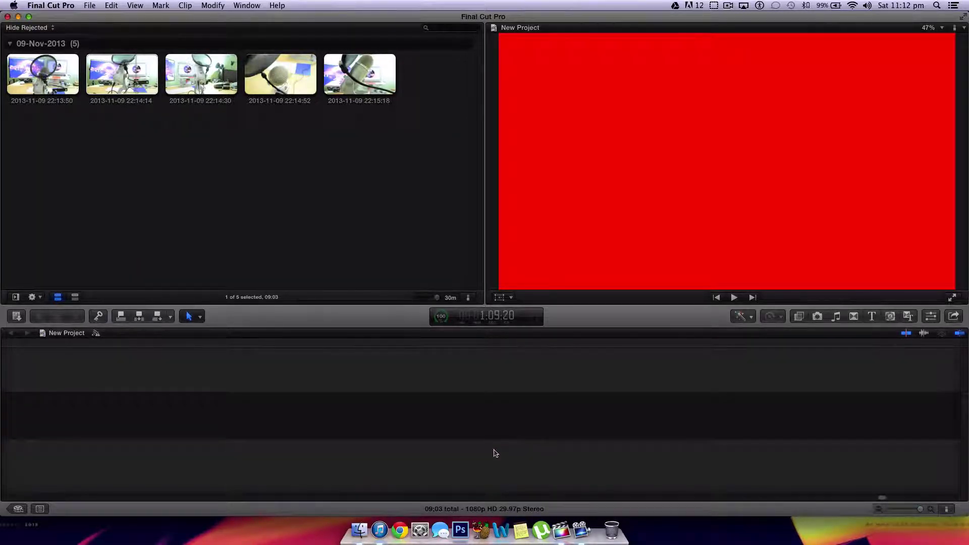
scroll(494, 454, left, 5)
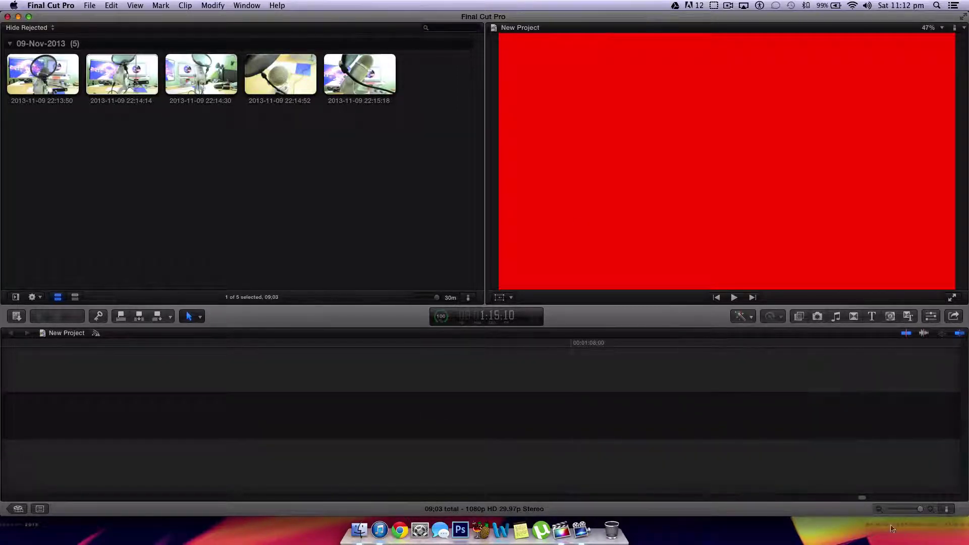
click(909, 509)
scroll(673, 459, left, 20)
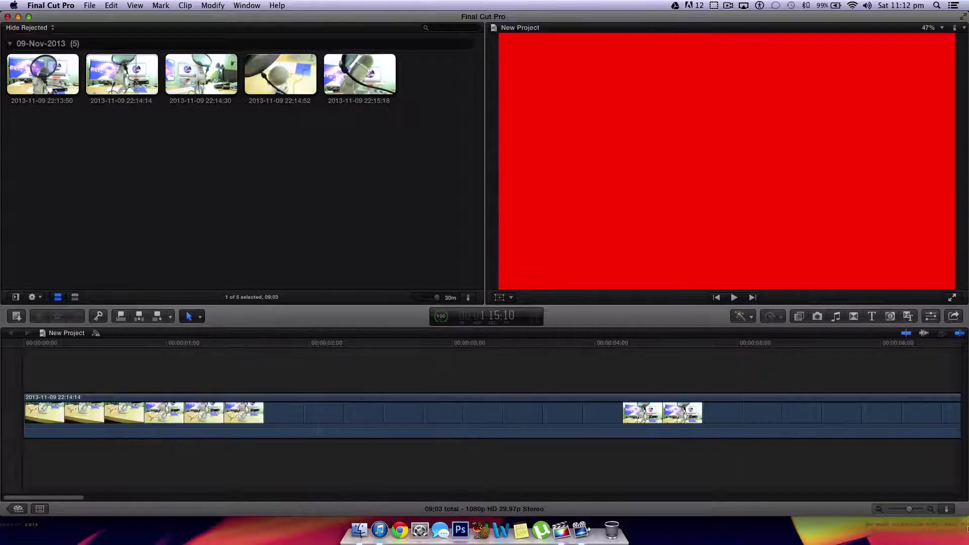
click(906, 510)
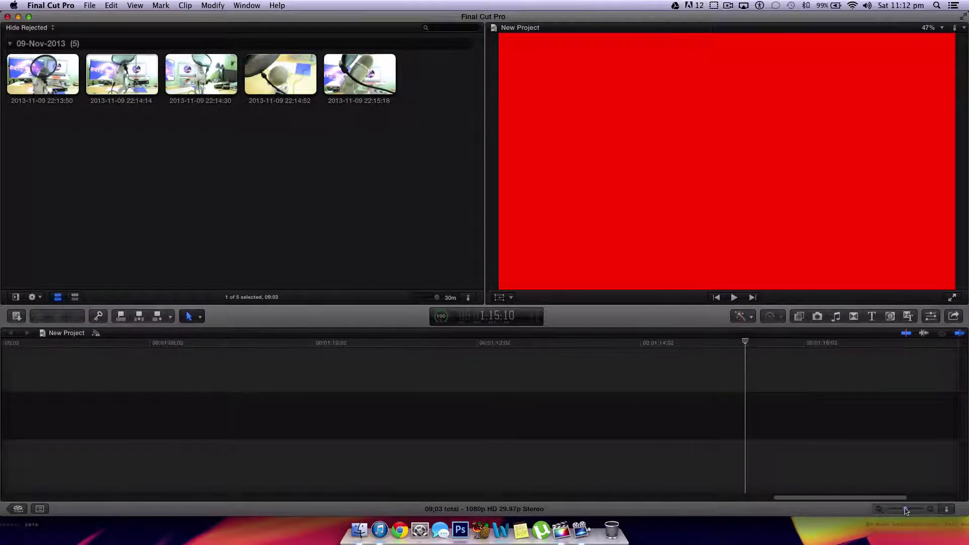
scroll(742, 462, left, 10)
scroll(744, 463, left, 15)
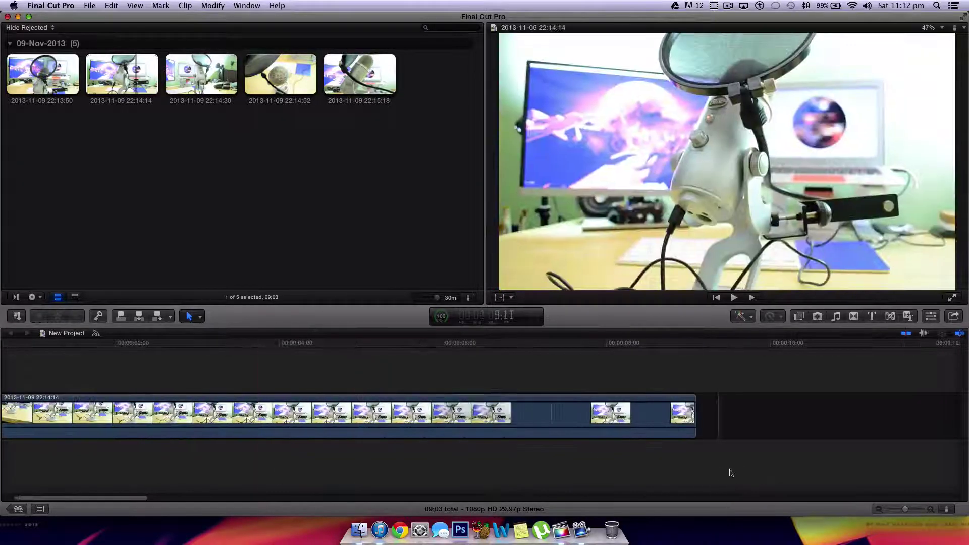
scroll(605, 454, right, 15)
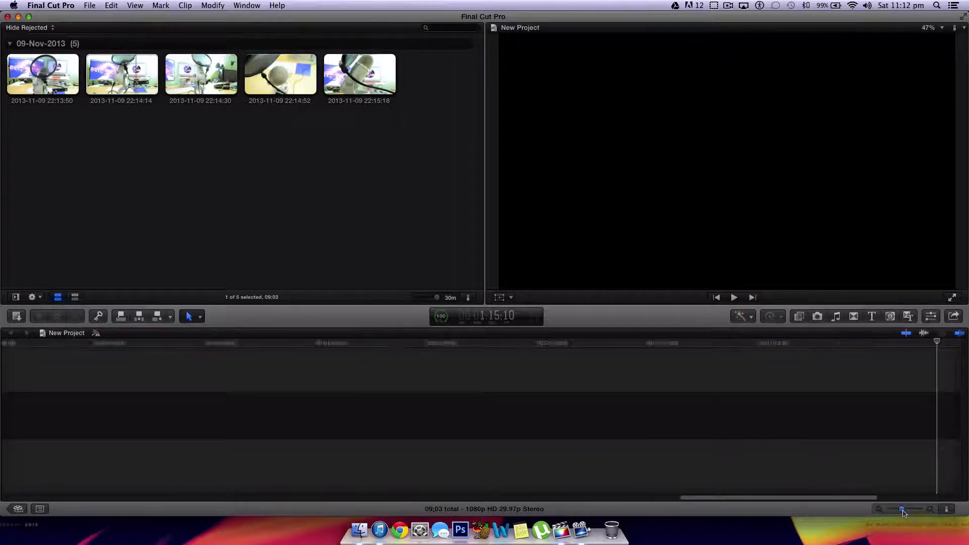
scroll(605, 454, left, 15)
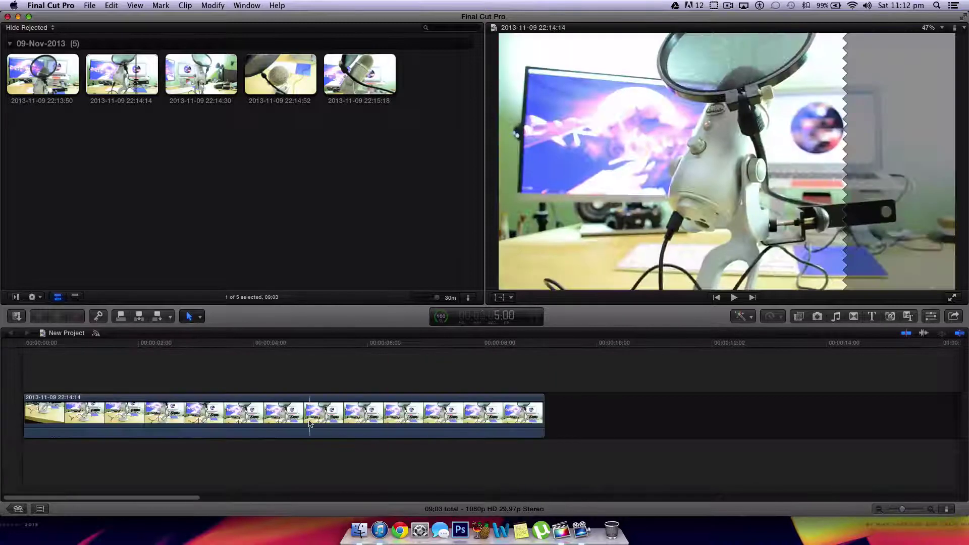
Detach the microphone clip's audio and delete the separated audio clip.
click(387, 412)
right_click(368, 397)
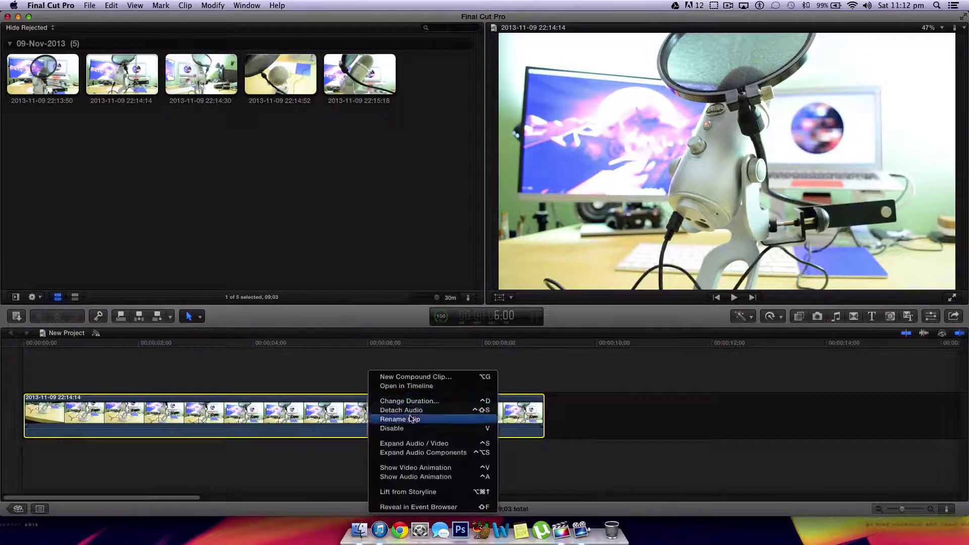
click(383, 418)
click(517, 453)
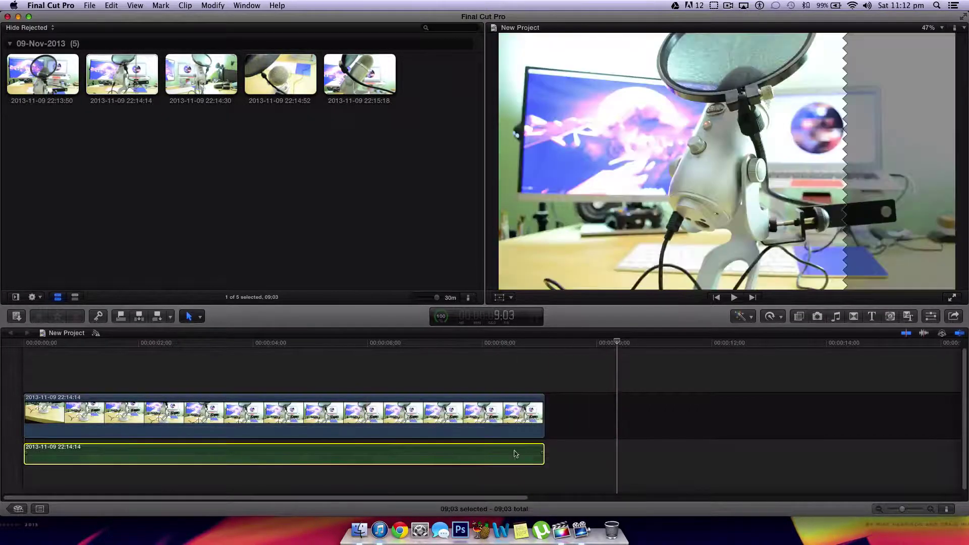
key(Delete)
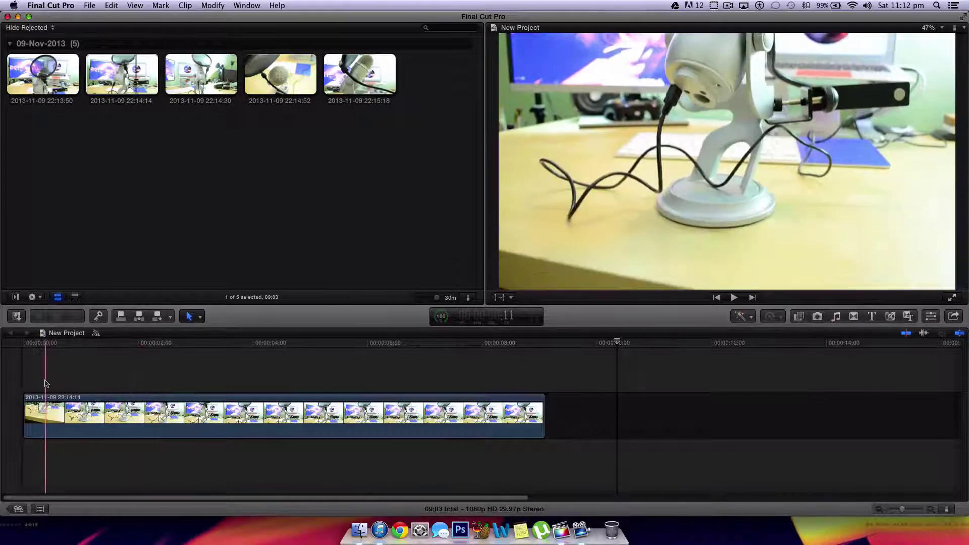
Play back the project briefly, then reselect the video clip.
key(space)
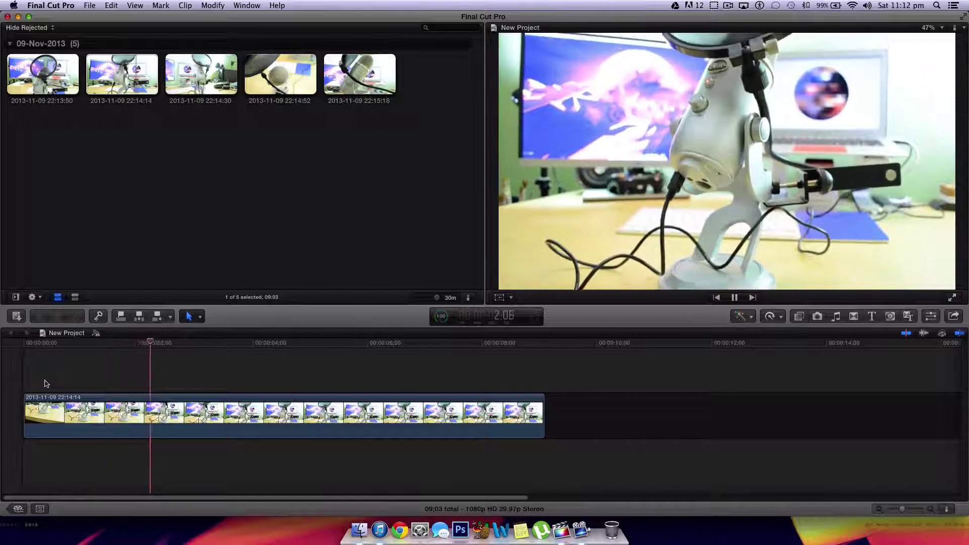
key(space)
click(288, 416)
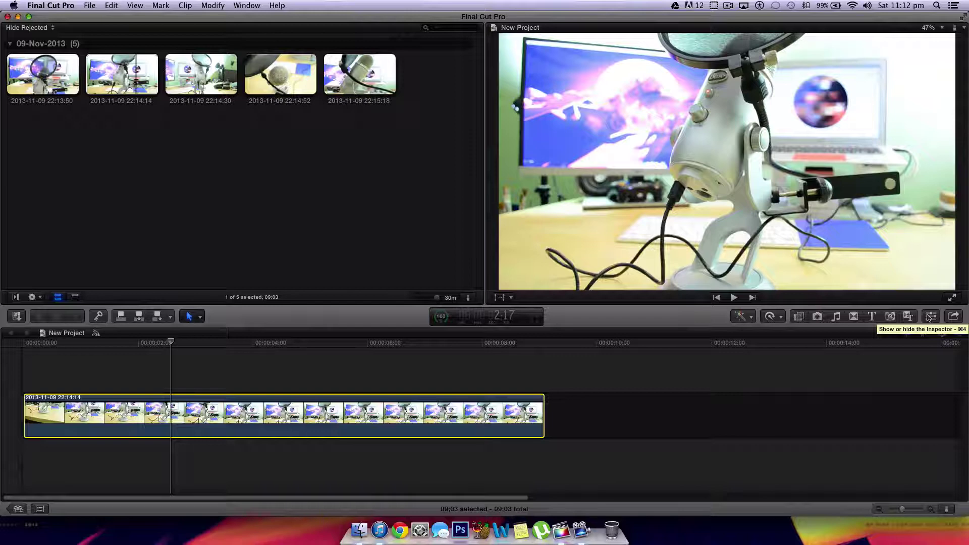
Open the Inspector and the Color Board for the clip's Correction 1.
click(928, 317)
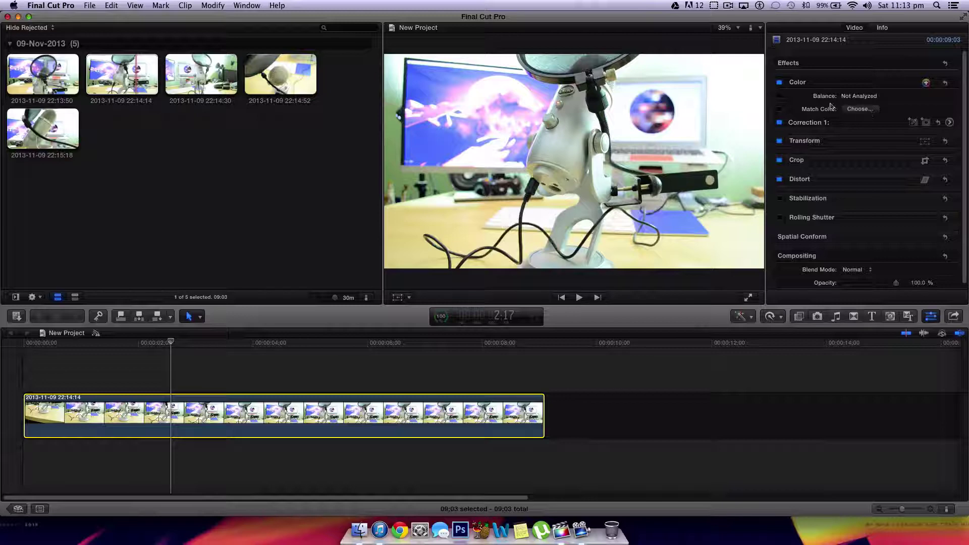
click(821, 126)
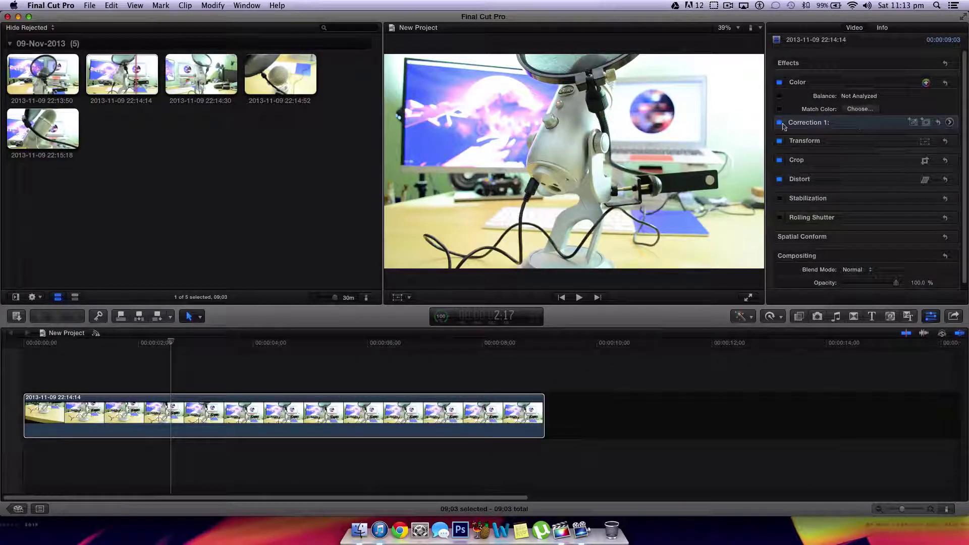
click(949, 122)
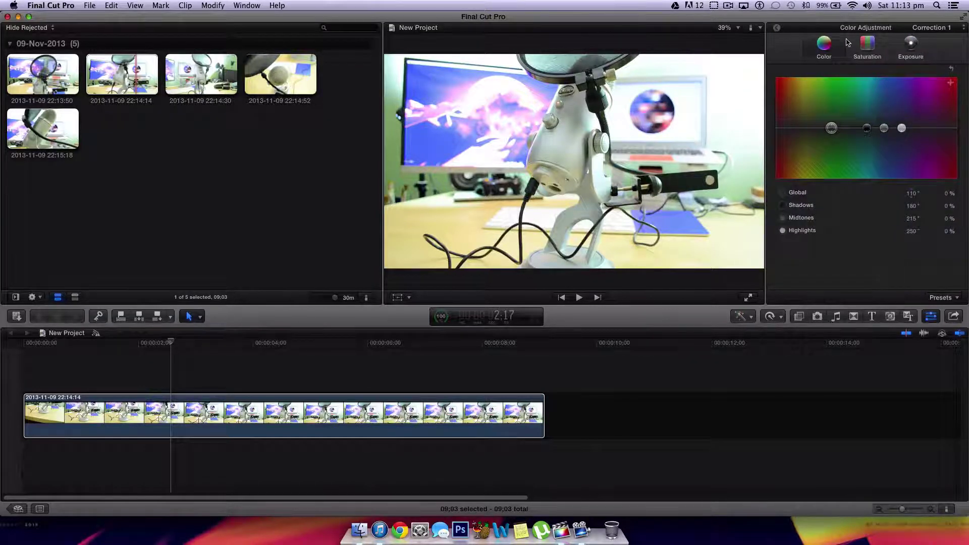
click(912, 45)
click(826, 46)
click(910, 50)
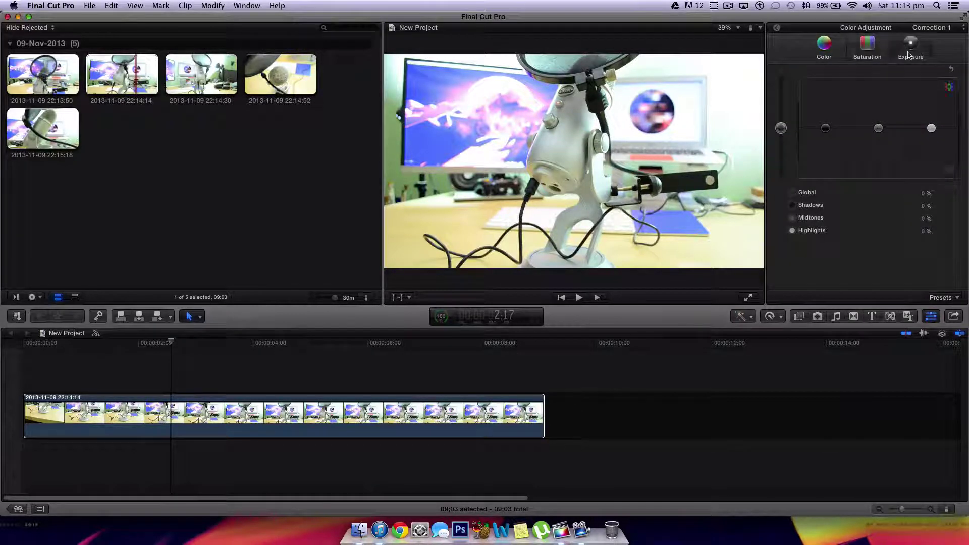
click(823, 46)
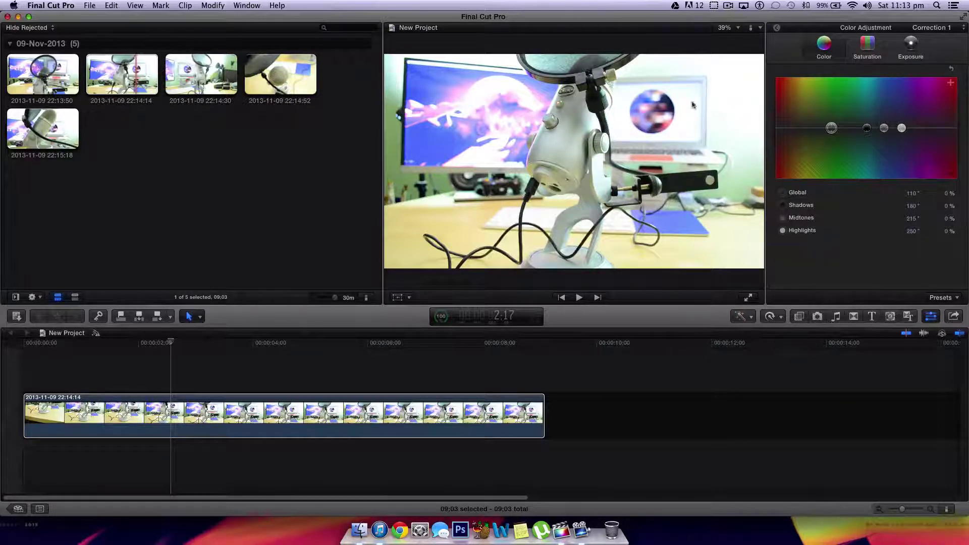
Shift Correction 1's Global colour toward blue, about 236° at 10%.
mouse_move(902, 129)
mouse_down()
mouse_move(898, 87)
mouse_move(891, 100)
mouse_move(782, 90)
mouse_move(907, 129)
mouse_up()
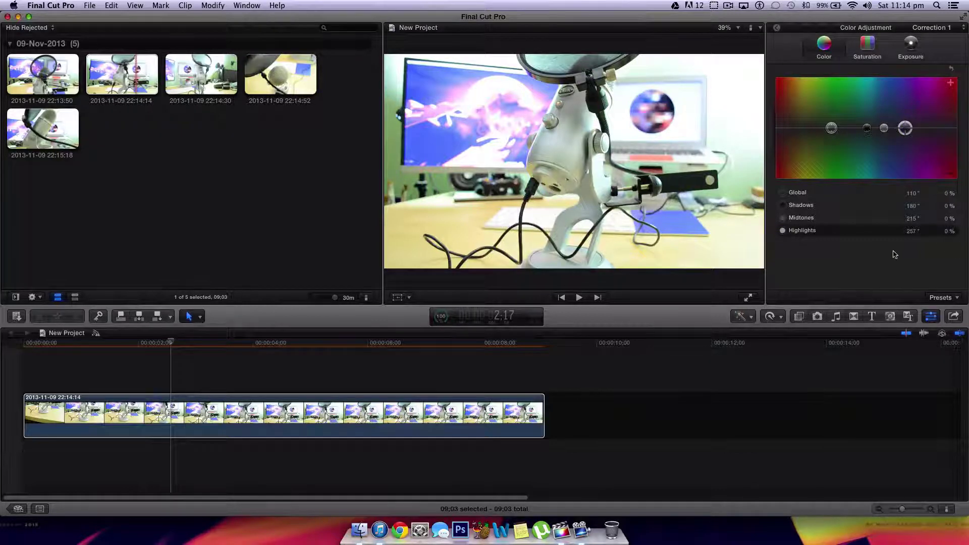
click(832, 129)
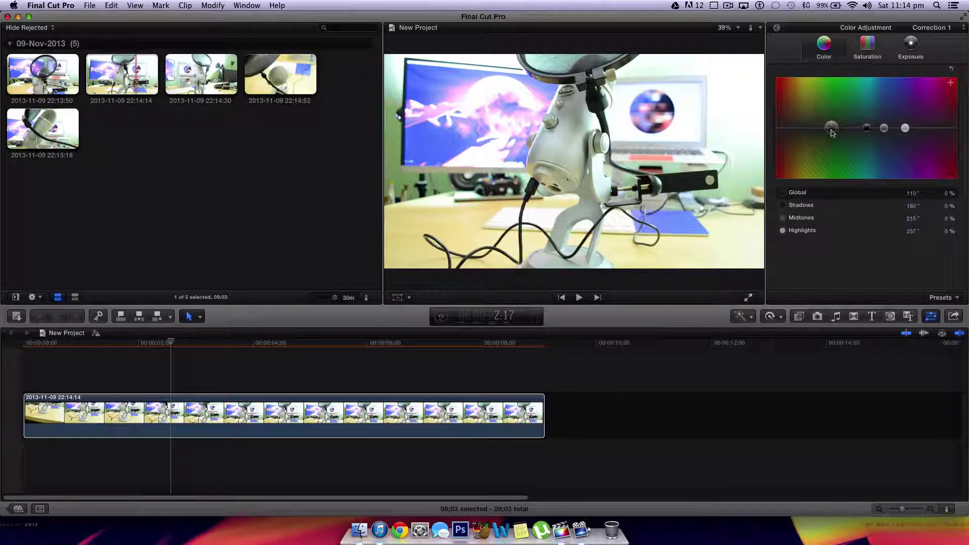
drag(846, 132, 893, 125)
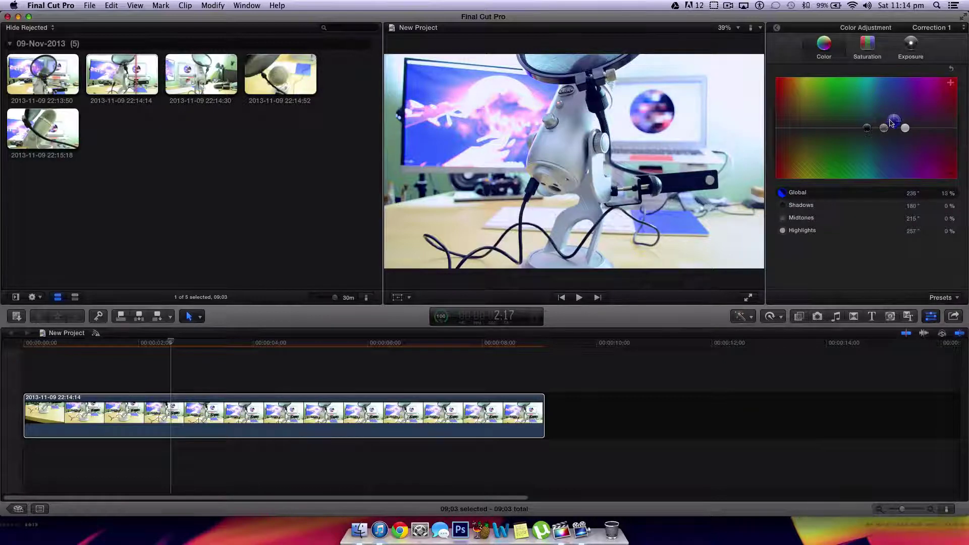
Push the Global colour to 249° at 24%, easing Shadows back to neutral.
drag(891, 121, 898, 123)
drag(868, 131, 803, 142)
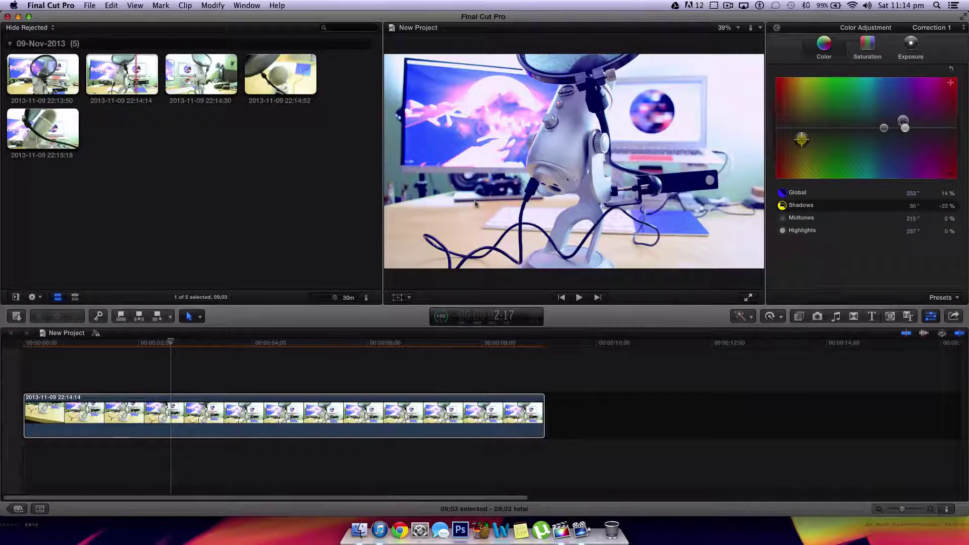
drag(801, 139, 905, 116)
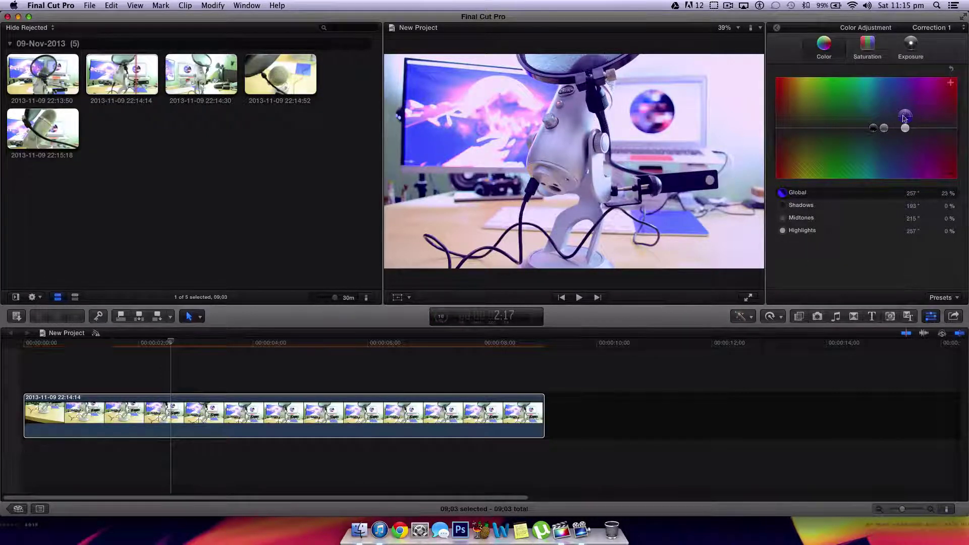
mouse_move(905, 117)
mouse_down()
mouse_move(896, 128)
mouse_move(907, 108)
mouse_move(902, 116)
mouse_up()
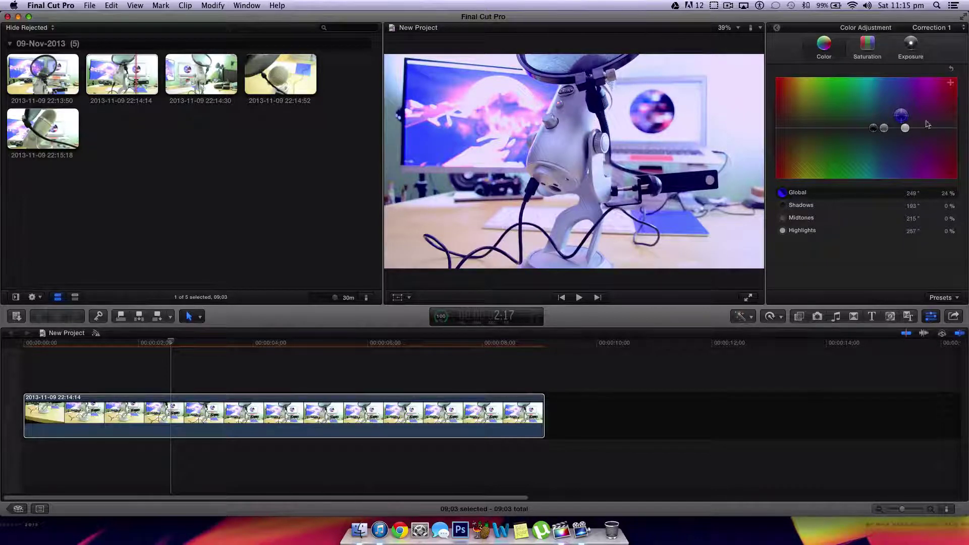
Lower Correction 1's Global saturation to -11%, leaving Shadows at 0%.
click(864, 55)
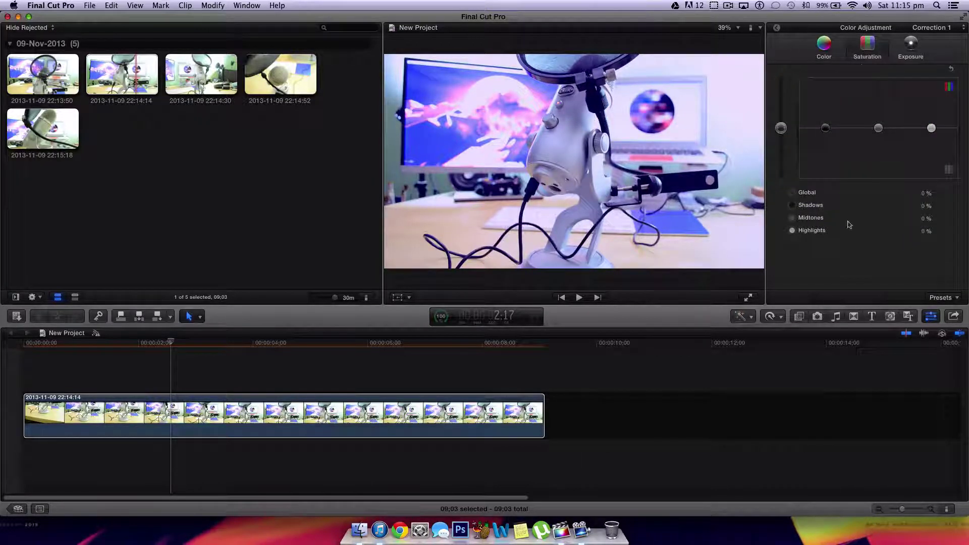
mouse_move(781, 128)
mouse_down()
mouse_move(781, 151)
mouse_move(781, 96)
mouse_move(781, 163)
mouse_move(782, 137)
mouse_up()
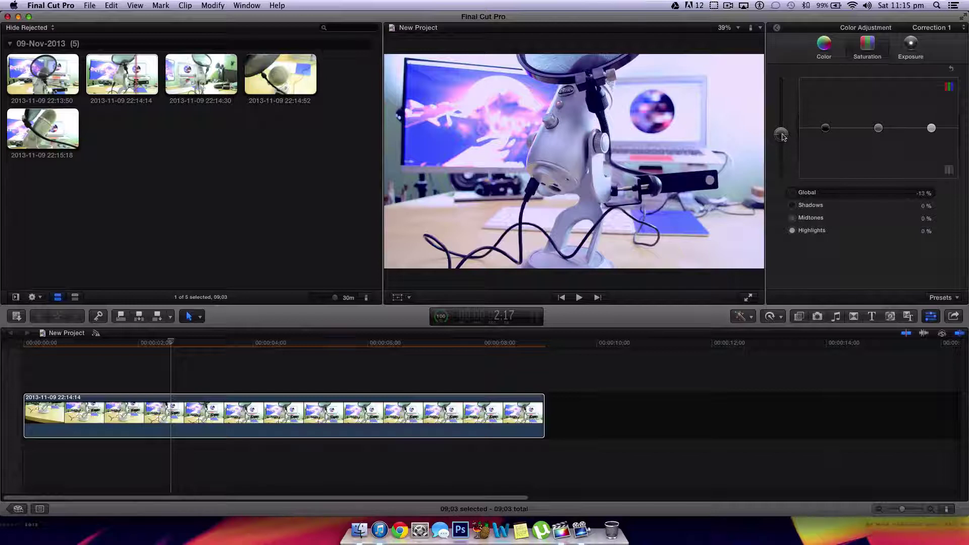
drag(782, 137, 825, 130)
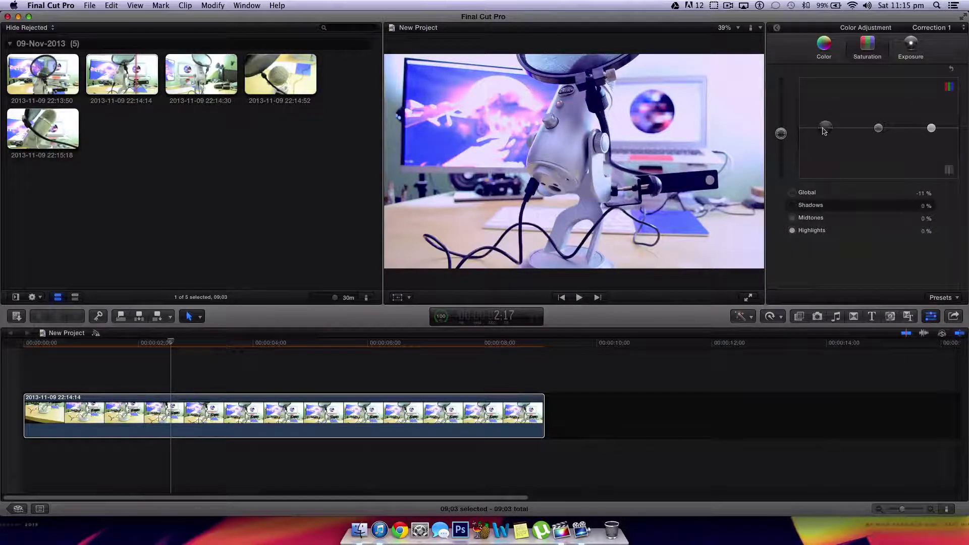
Set Correction 1 exposure to Shadows -6%, Midtones 6%, Highlights -5%, Global 0%.
click(911, 45)
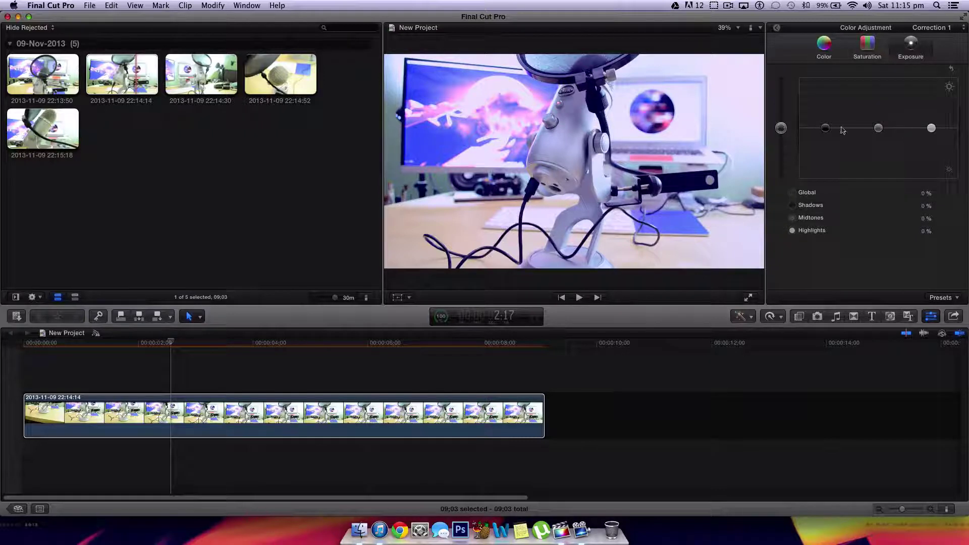
click(873, 56)
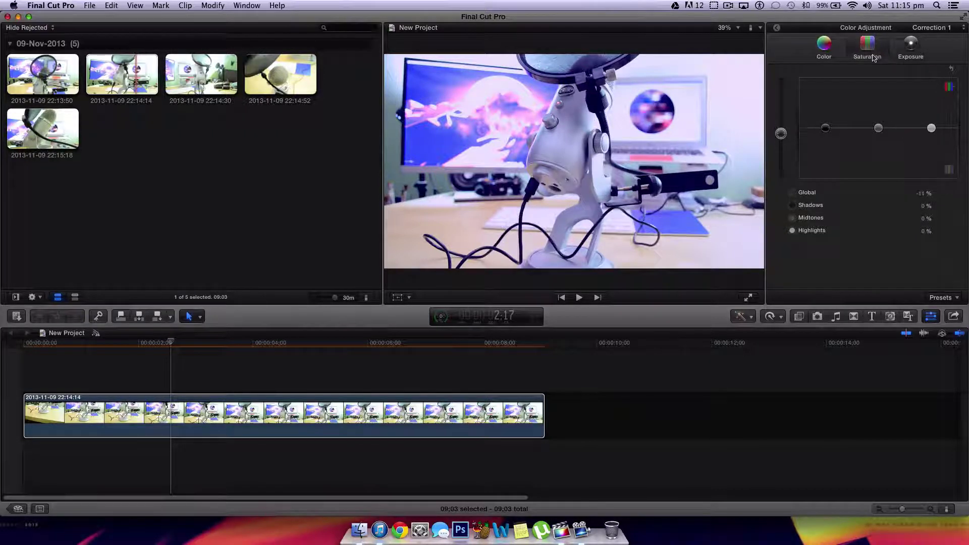
click(912, 48)
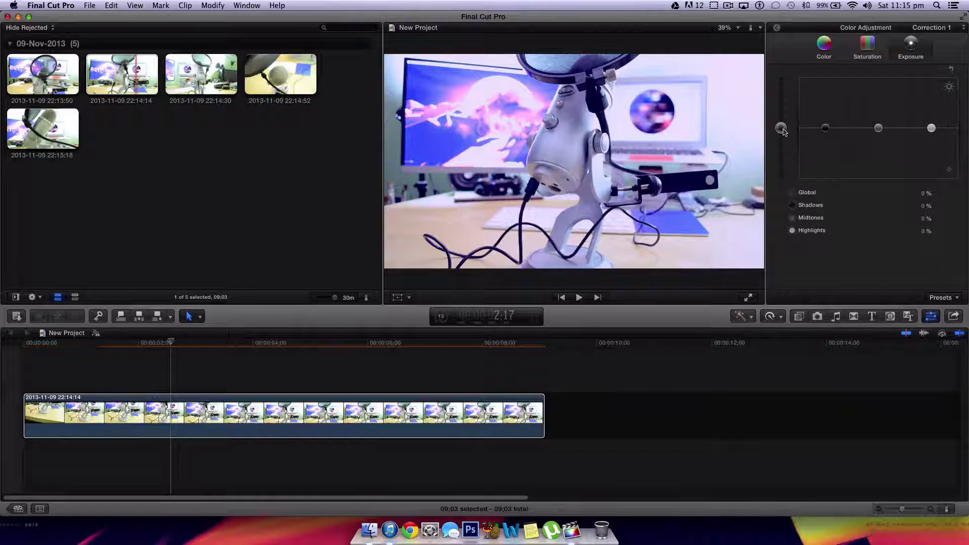
drag(784, 132, 825, 139)
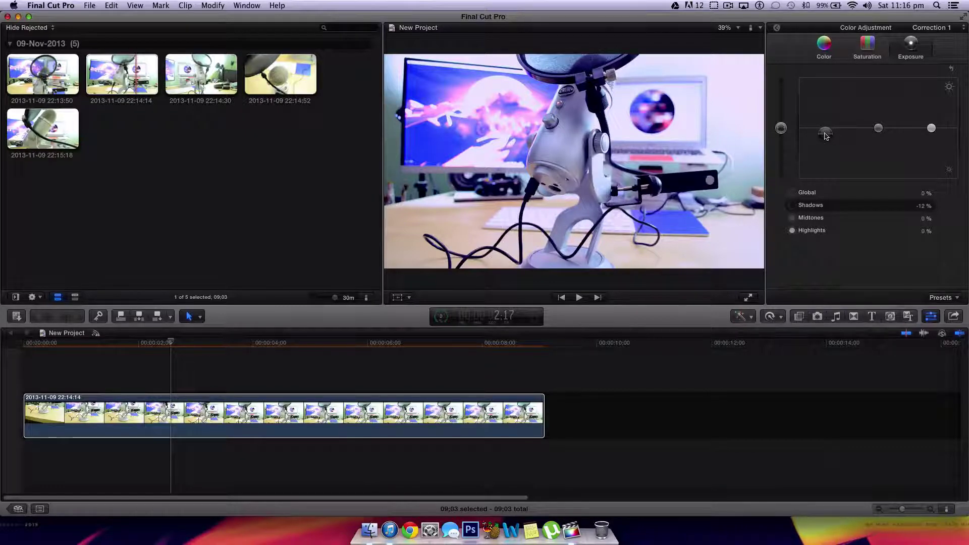
drag(824, 136, 933, 132)
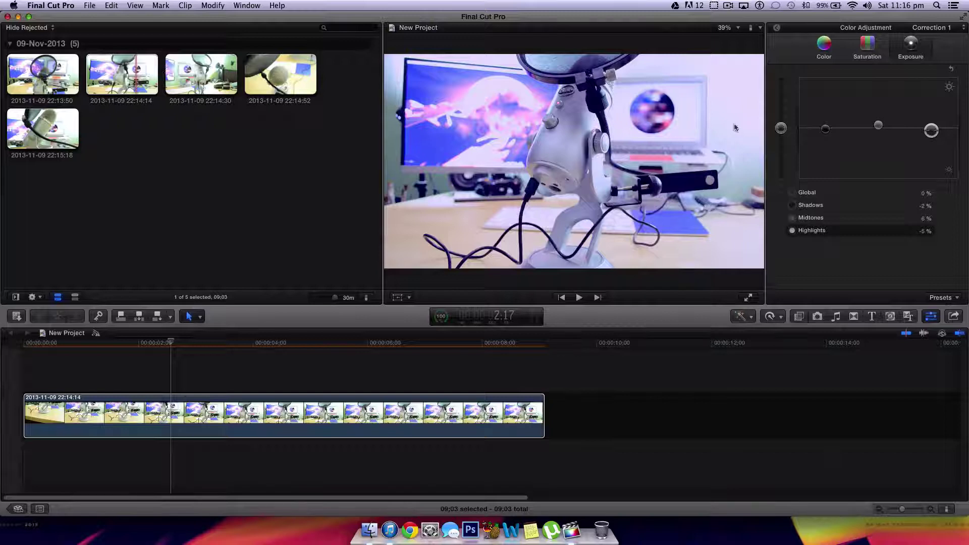
drag(825, 129, 824, 133)
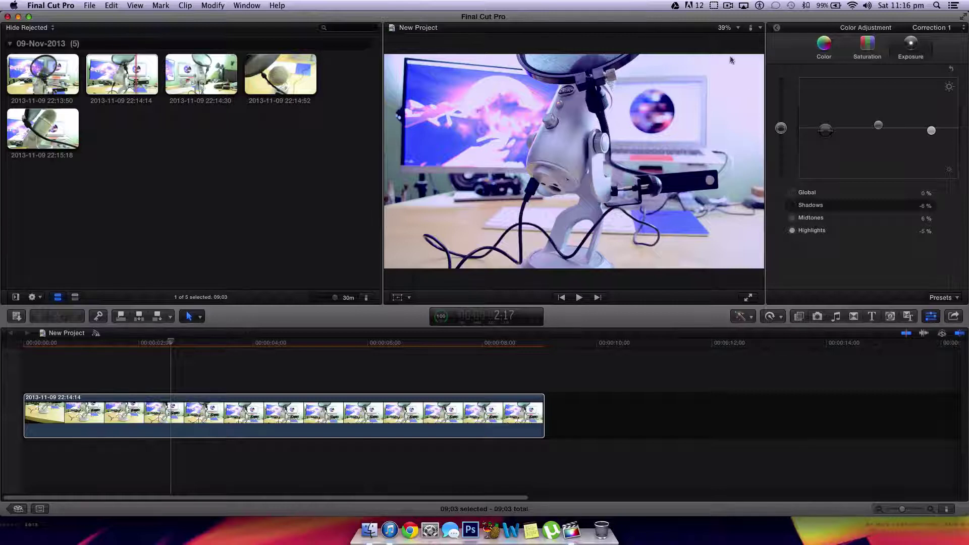
Compare the first clip with Correction 1 toggled off and on, leaving it enabled.
click(777, 29)
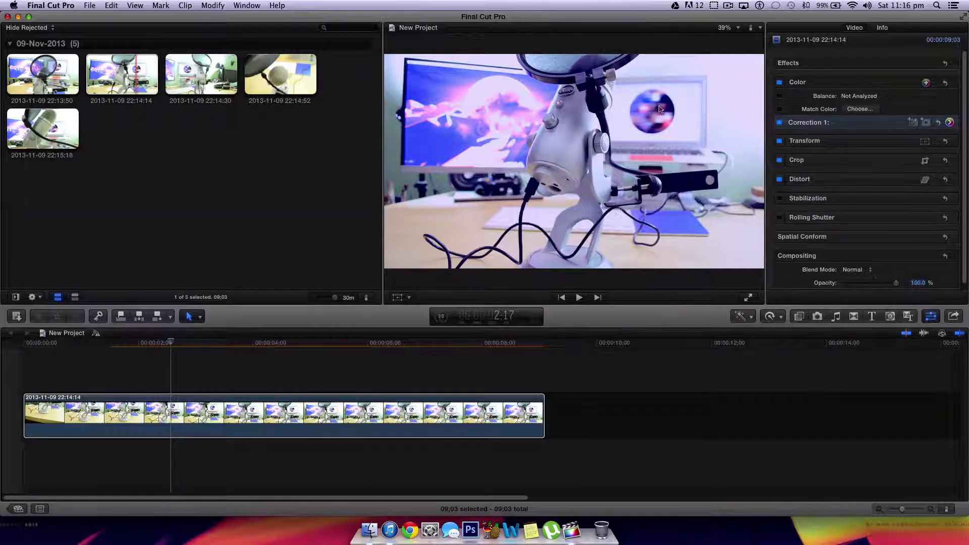
click(779, 123)
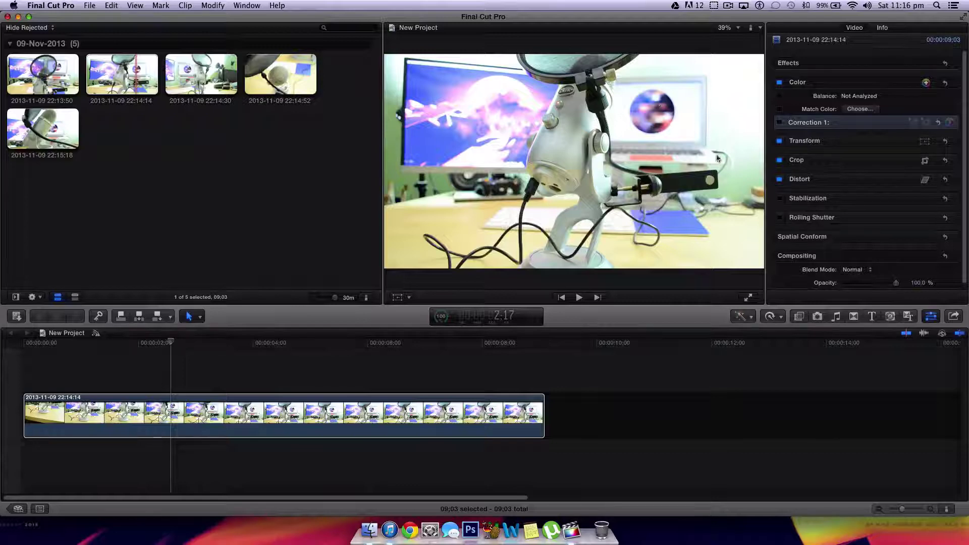
click(779, 123)
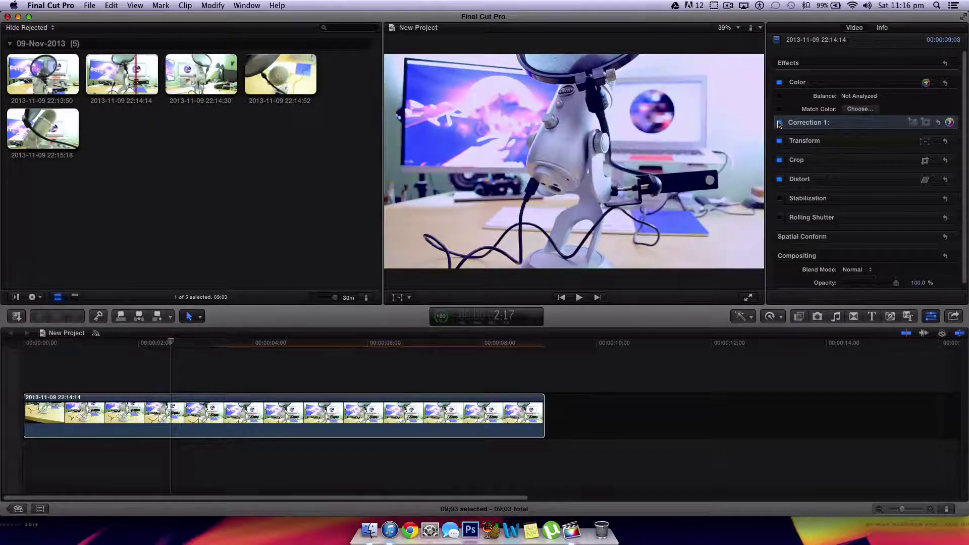
click(779, 123)
click(779, 123)
click(278, 367)
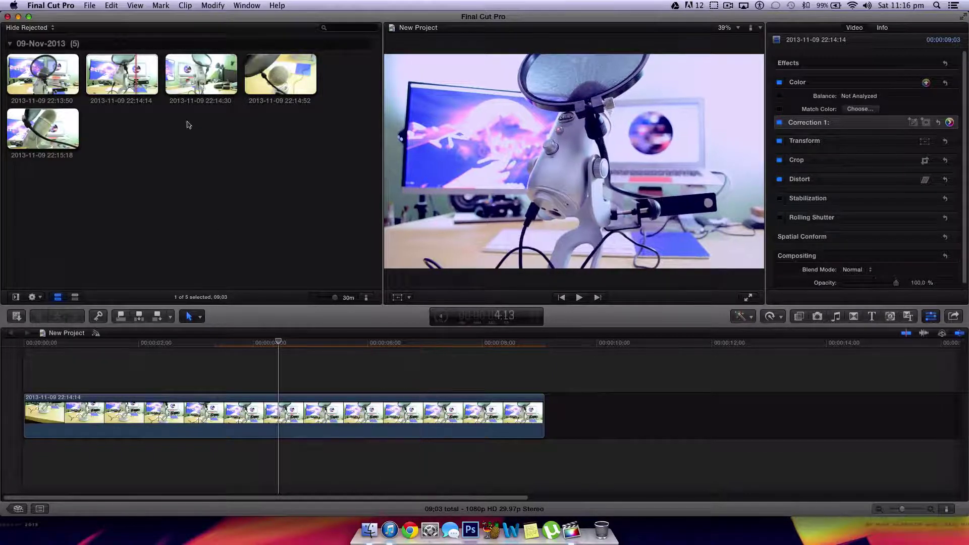
Append the 22:14:52 clip after the first clip, fit both in view, and select it.
key(super+1)
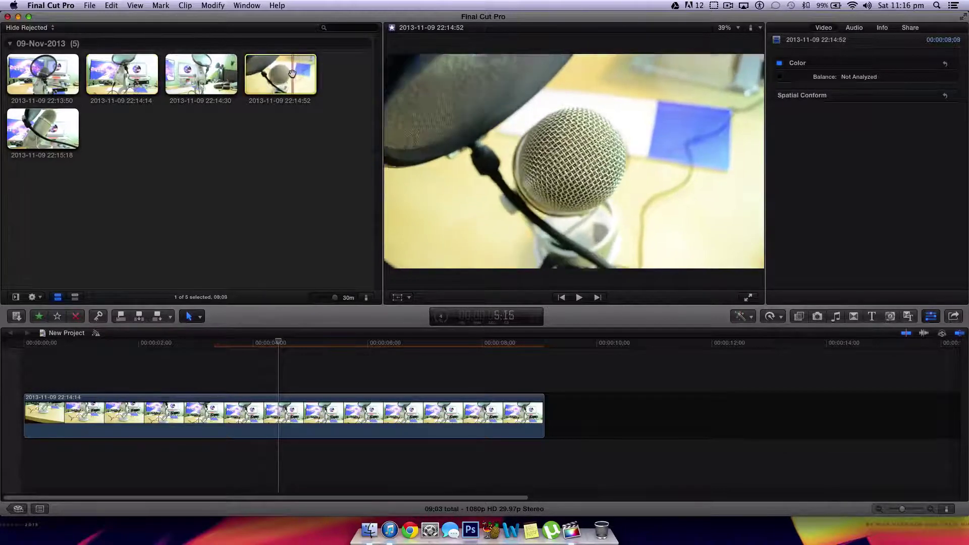
drag(290, 75, 585, 425)
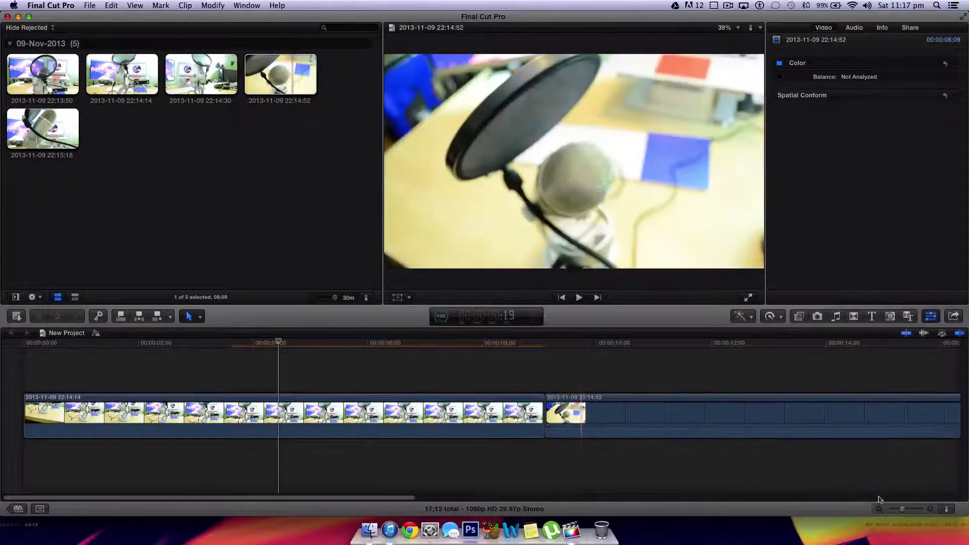
click(901, 512)
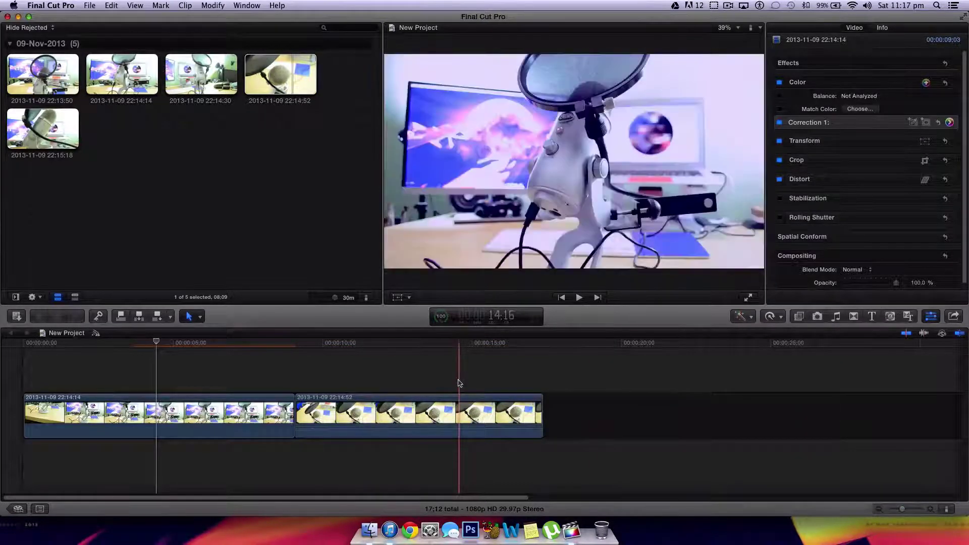
click(460, 382)
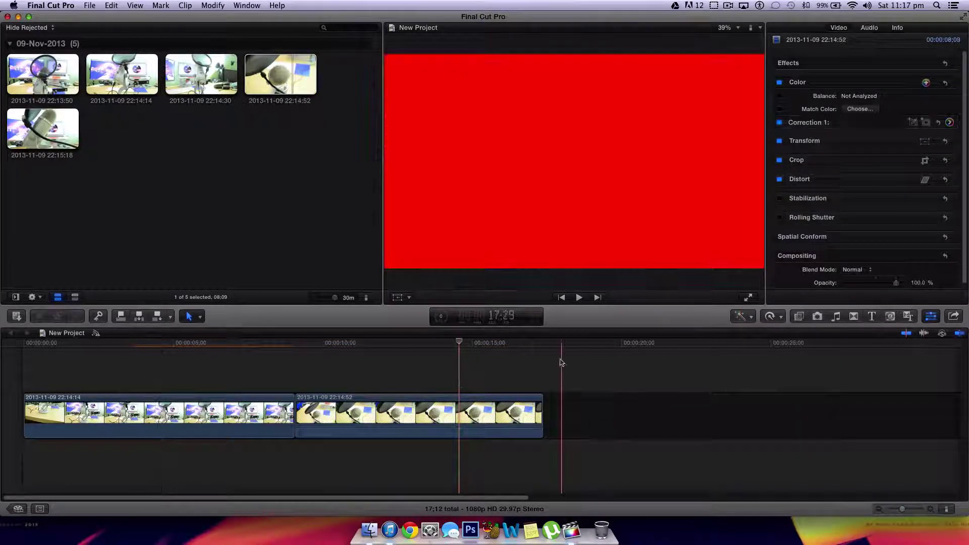
click(469, 415)
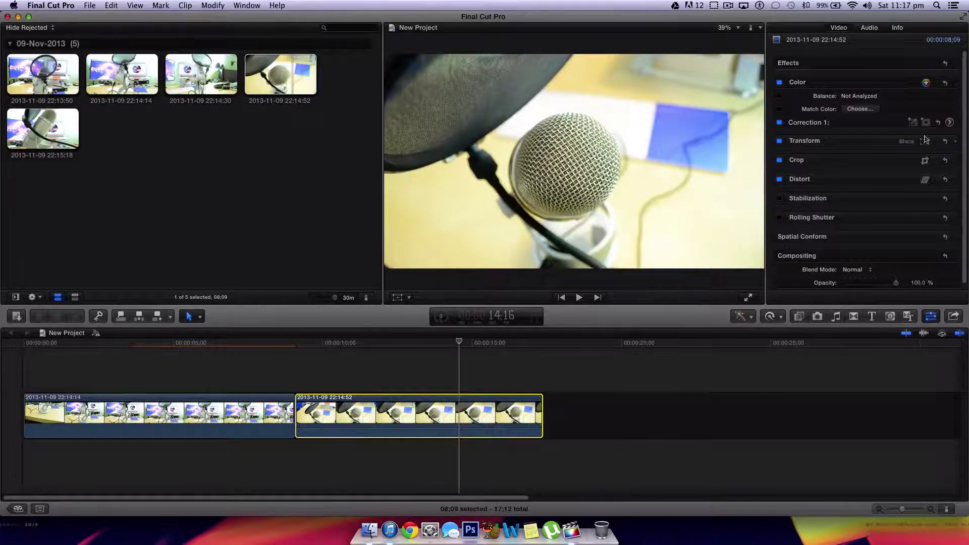
Give the 22:14:52 clip the yellow and white lights preset (Global colour 245°, 13%).
click(949, 122)
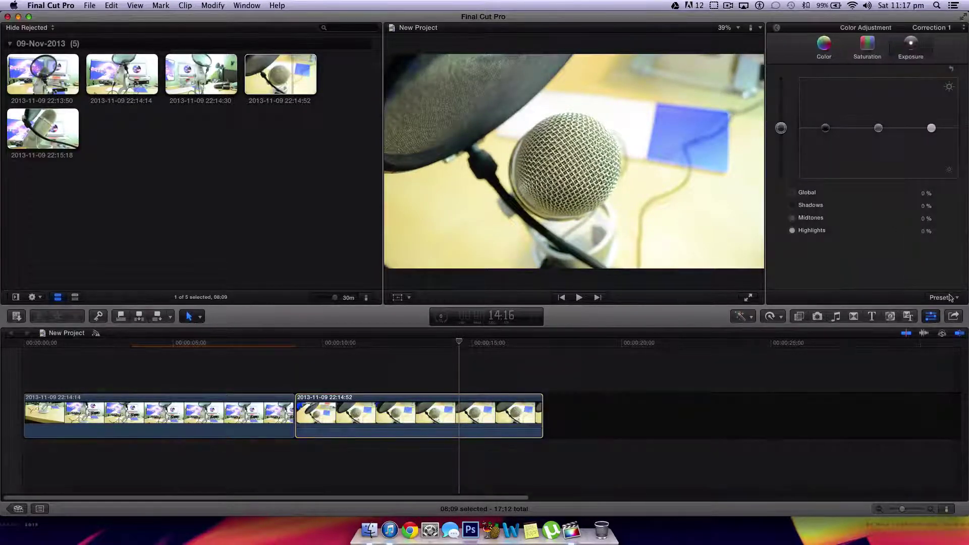
click(930, 301)
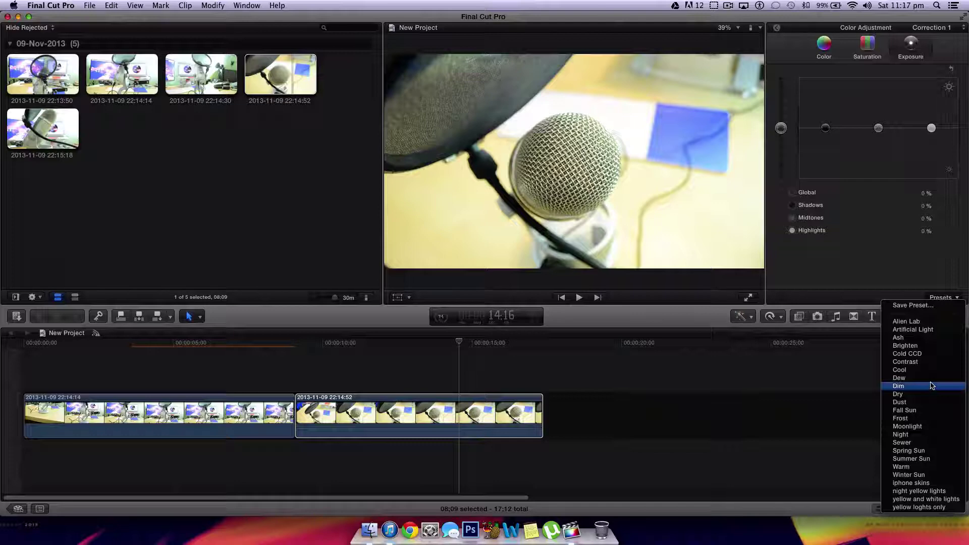
click(919, 499)
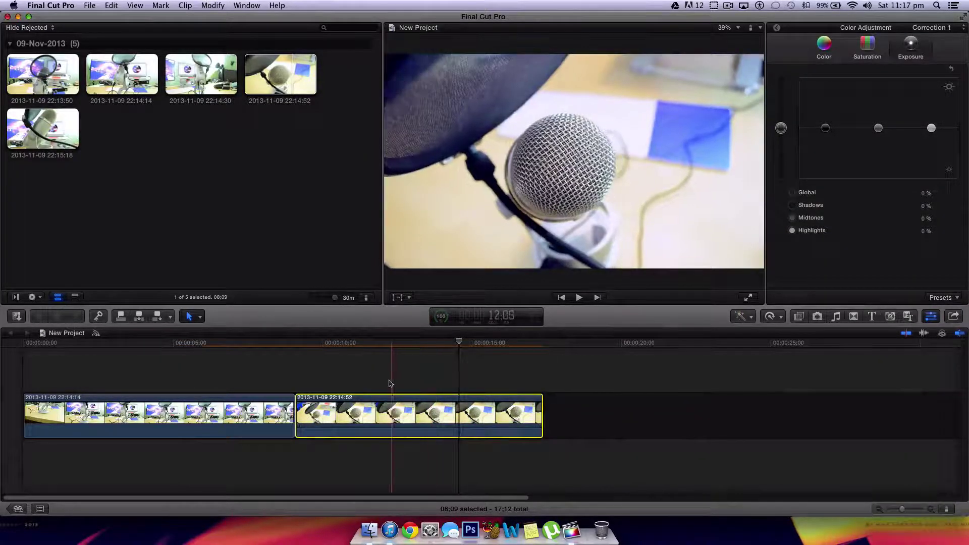
click(817, 50)
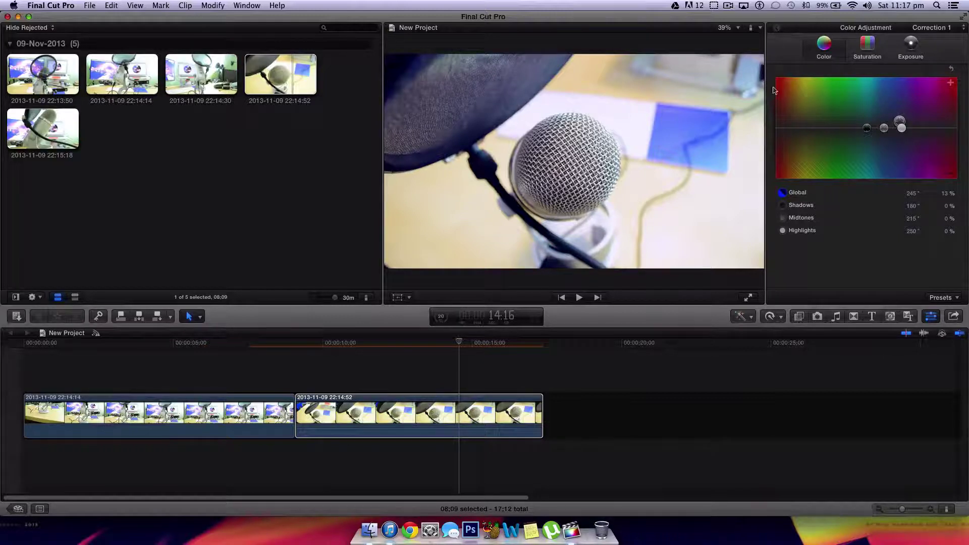
key(super+6)
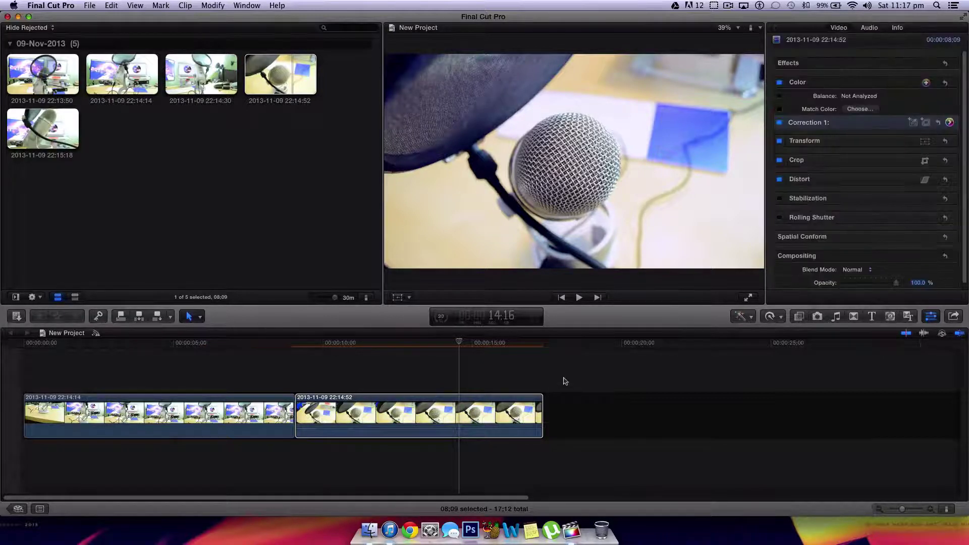
Play back the project, then detach the second clip's audio.
click(487, 372)
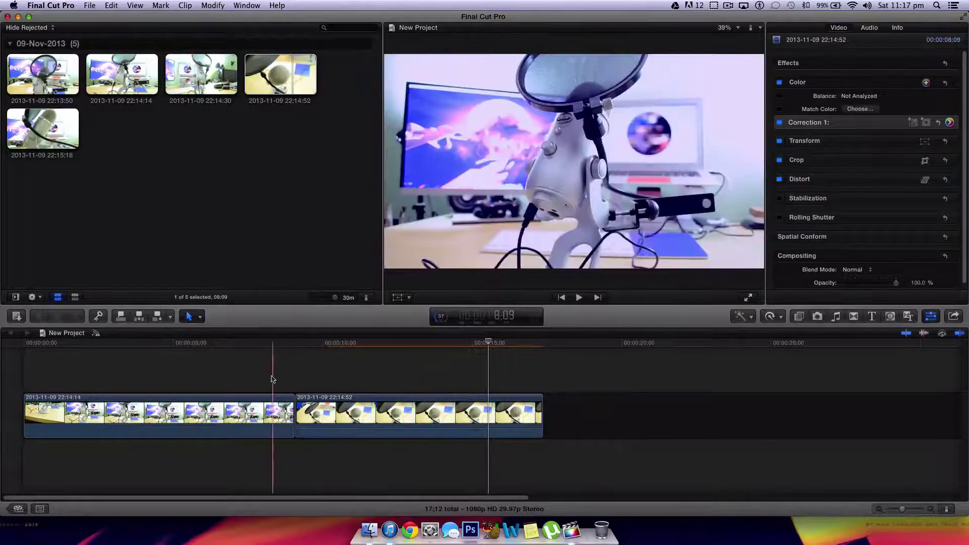
key(space)
key(space)
click(343, 420)
right_click(343, 421)
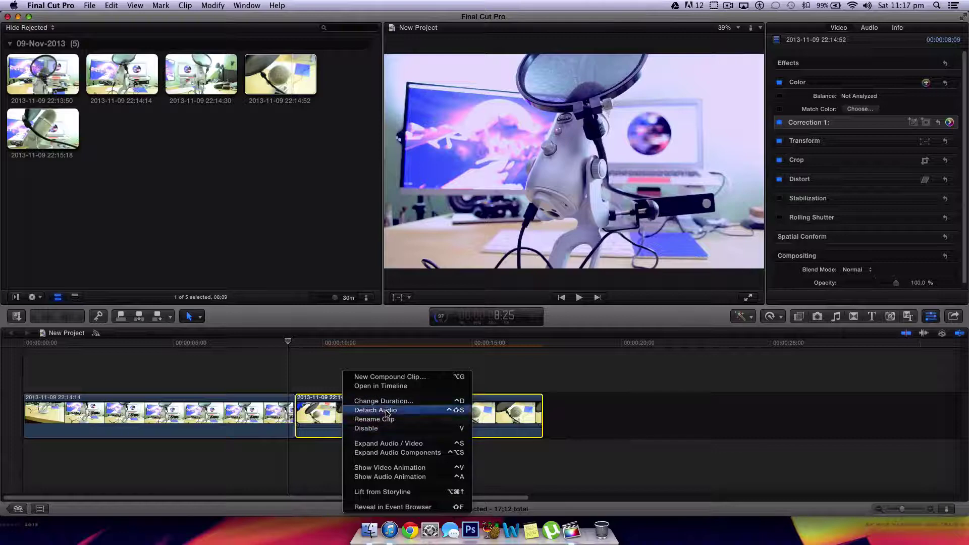
click(386, 412)
Delete the detached audio clip and hide Final Cut Pro to show the desktop.
click(506, 477)
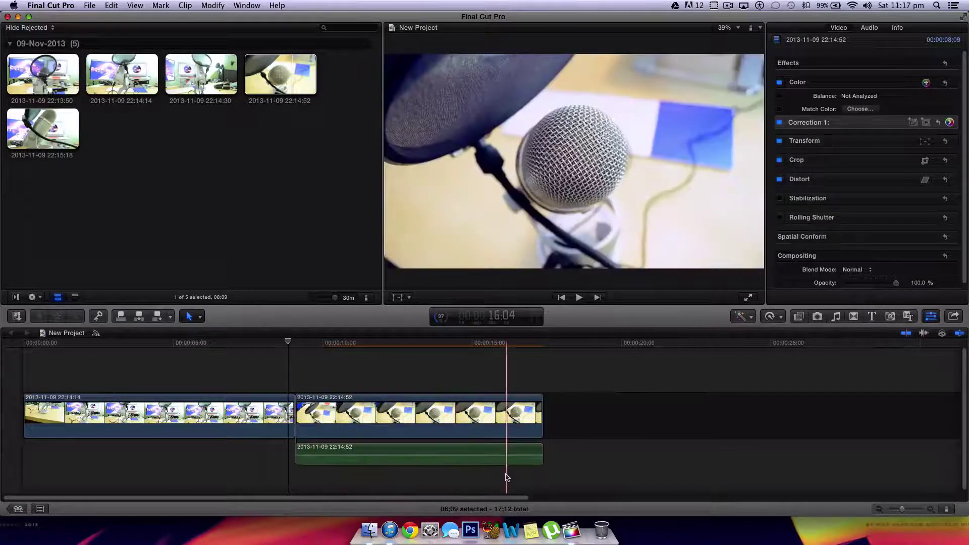
drag(506, 456, 507, 450)
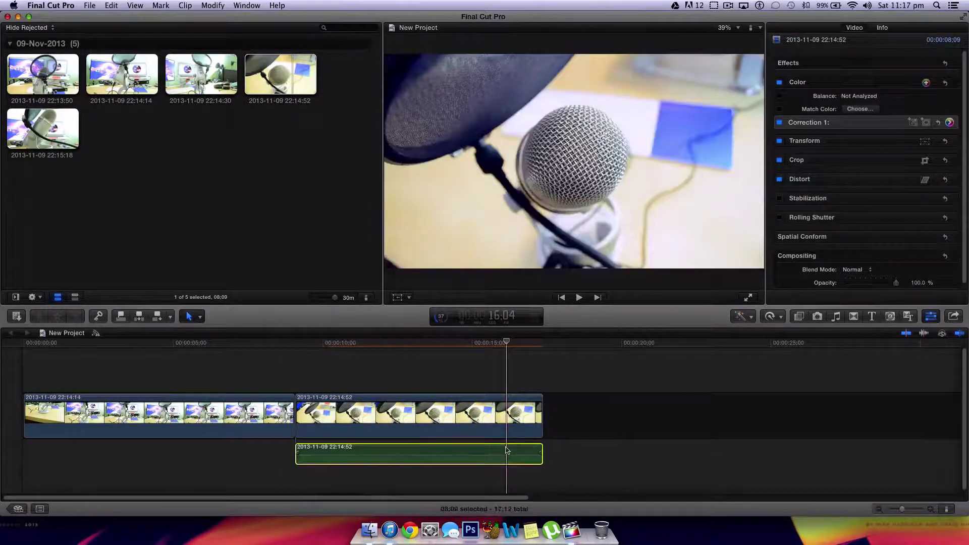
key(Delete)
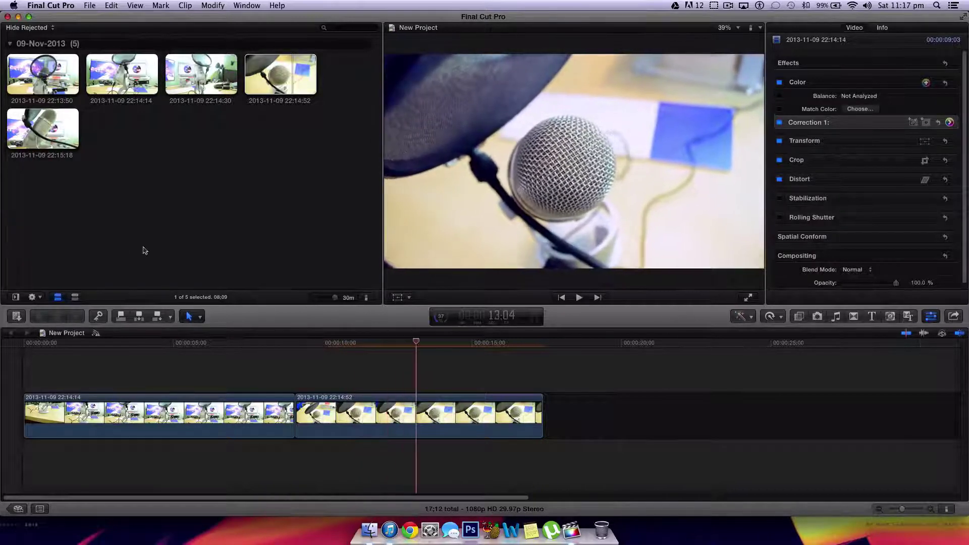
click(121, 223)
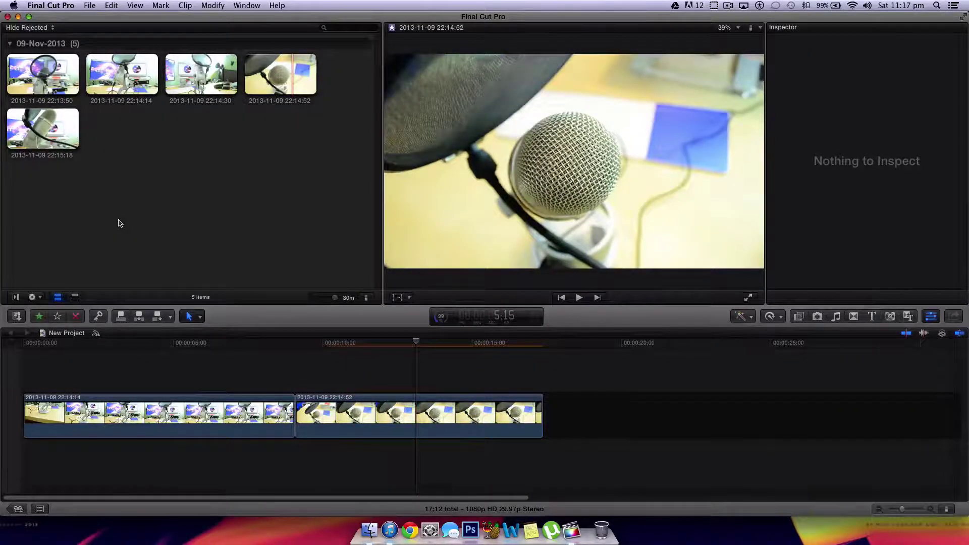
key(super+h)
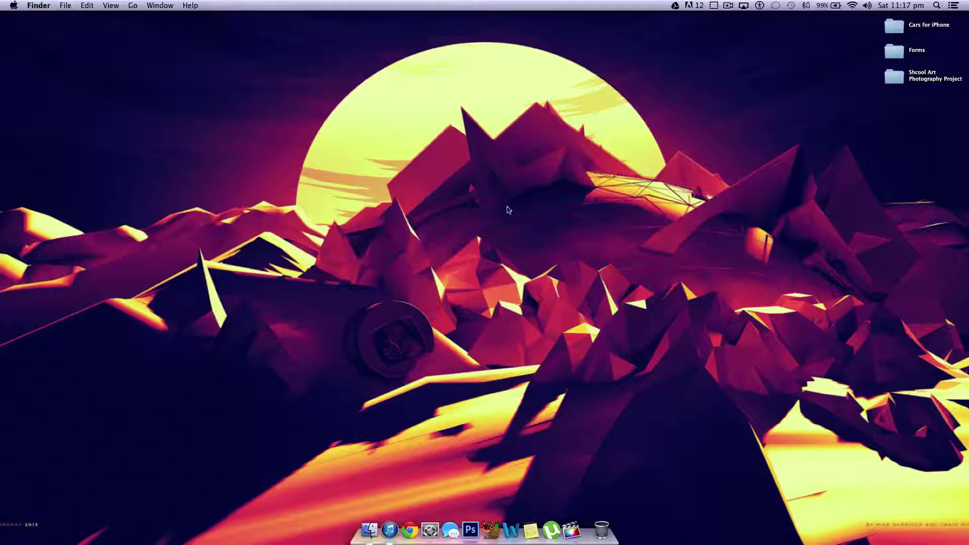